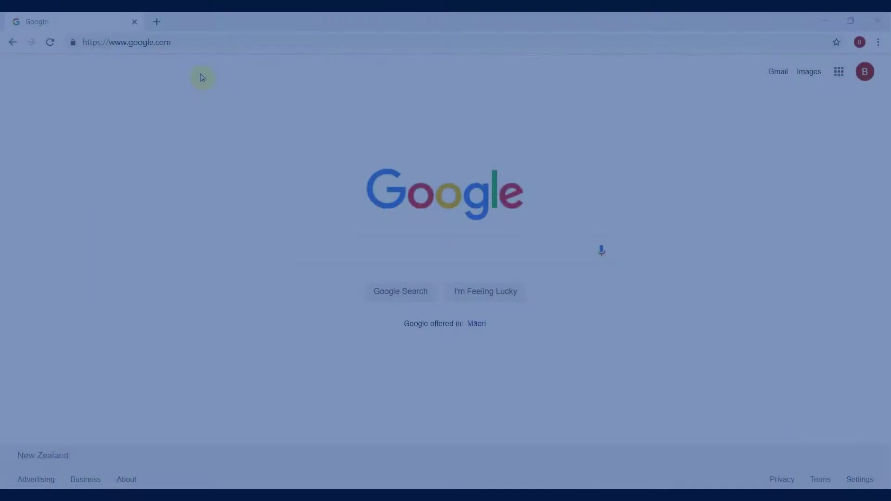
# Go to logtagrecorders.com, view LogTag Analyzer 3 under Software, and submit its download form.
pyautogui.click(243, 42)
pyautogui.write('logtagrecorders.com')
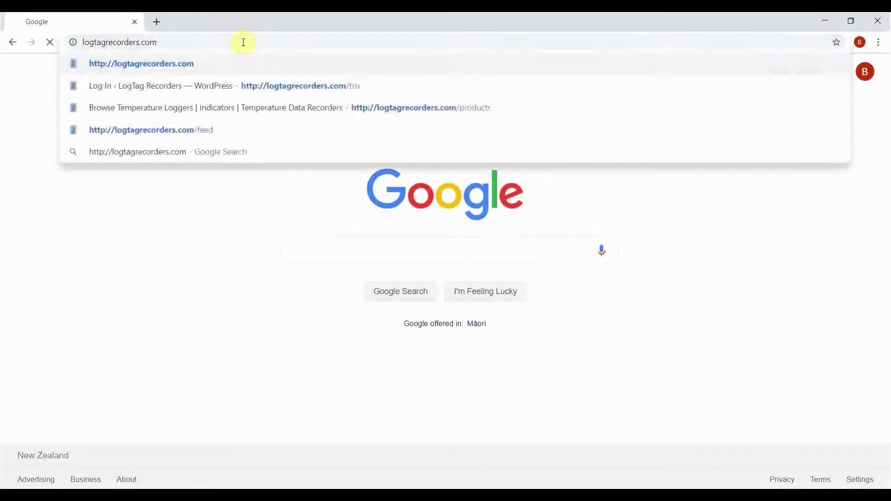
pyautogui.press('Return')
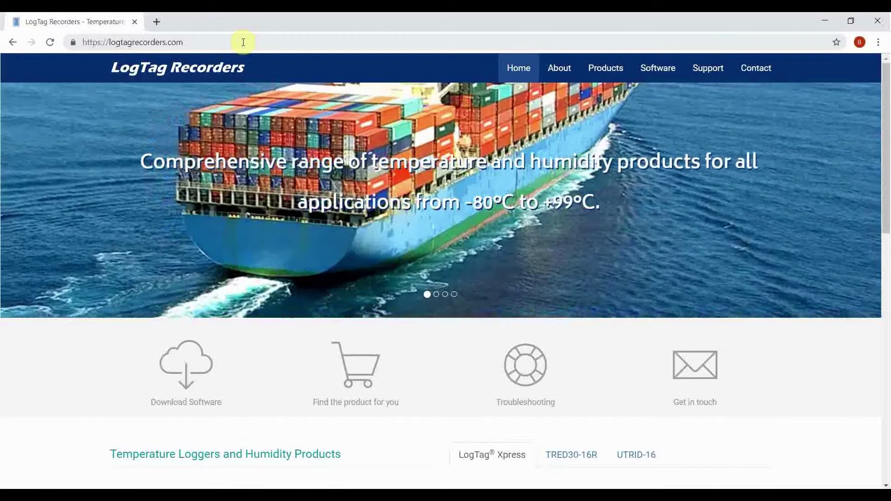
pyautogui.click(659, 67)
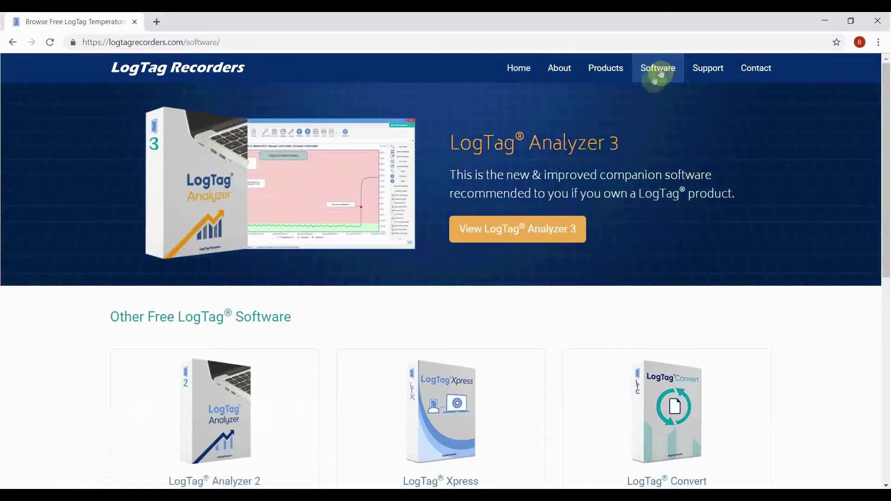
pyautogui.click(513, 234)
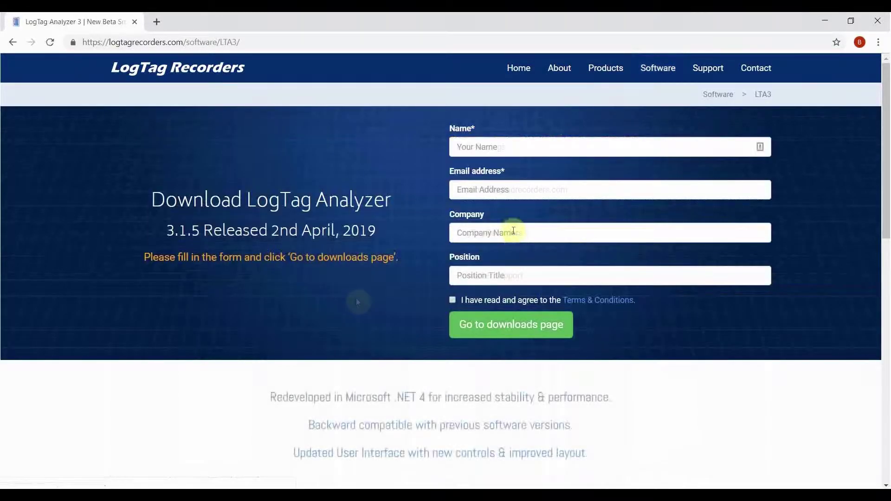
pyautogui.click(501, 330)
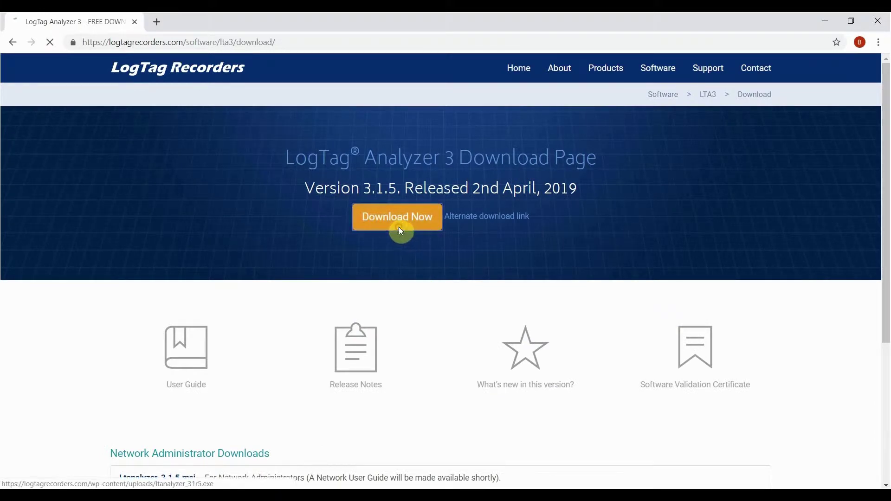
# Download the LogTag Analyzer installer and run its setup, accepting the license terms.
pyautogui.click(400, 230)
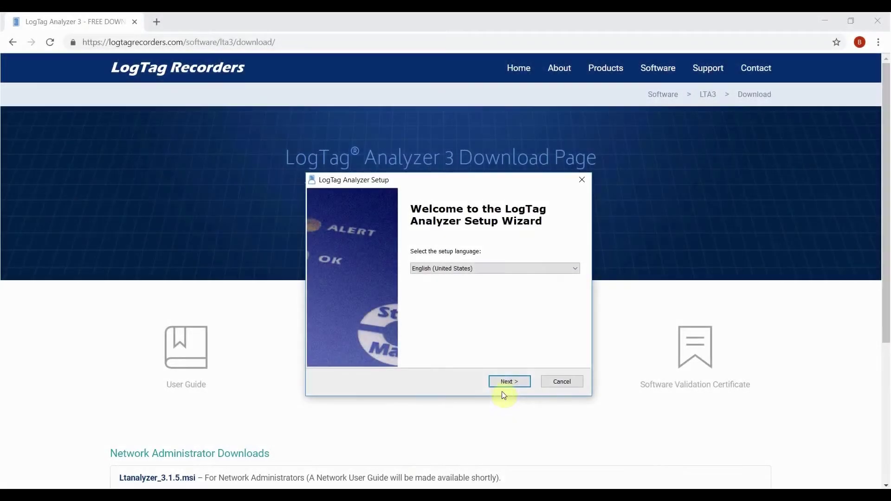
pyautogui.click(503, 383)
pyautogui.click(503, 387)
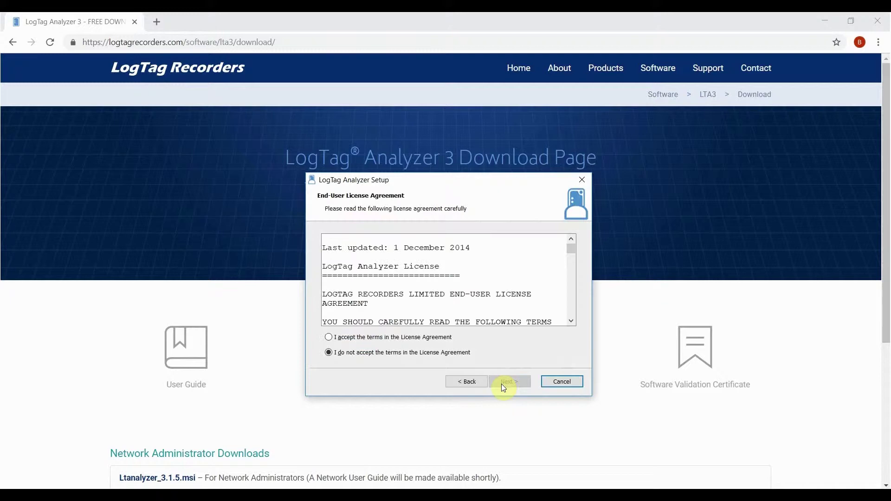
pyautogui.click(423, 338)
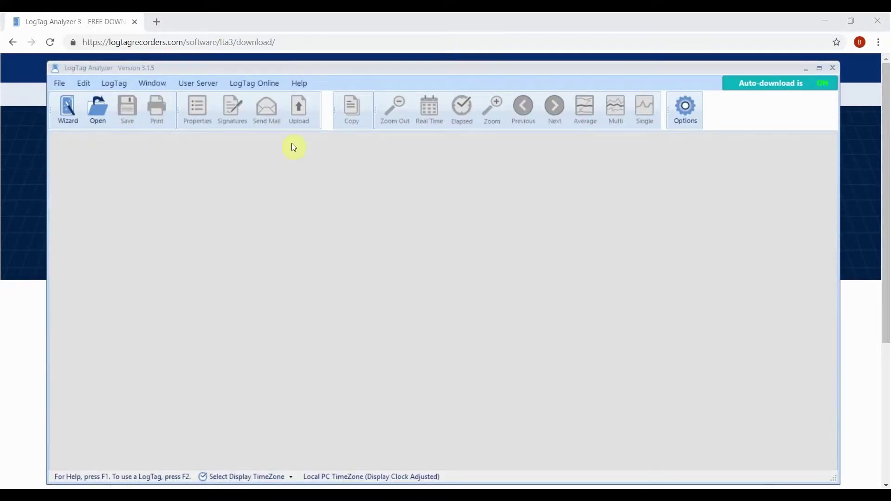
pyautogui.click(292, 83)
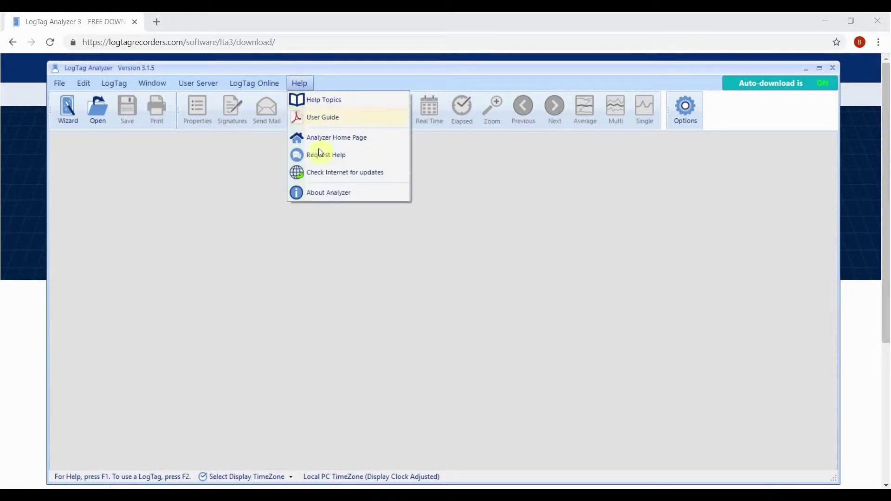
pyautogui.click(329, 172)
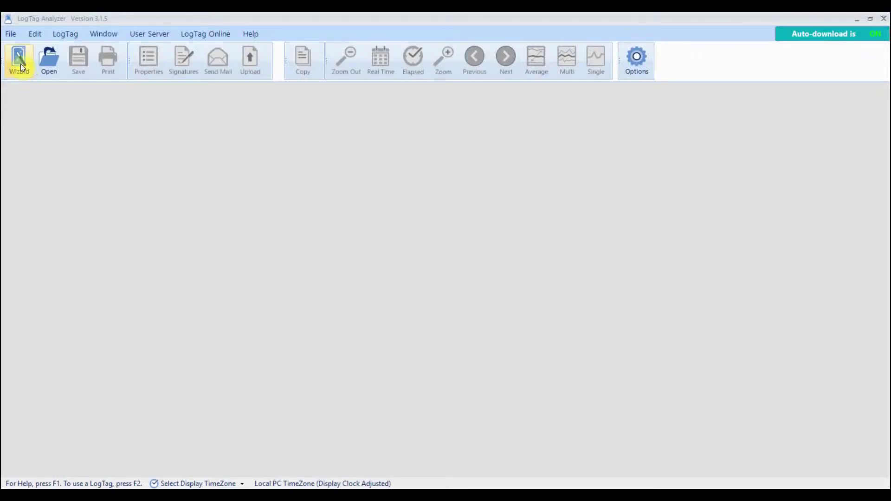
# Use the LogTag Wizard to configure the cradled TRID30-7F logger.
pyautogui.click(20, 61)
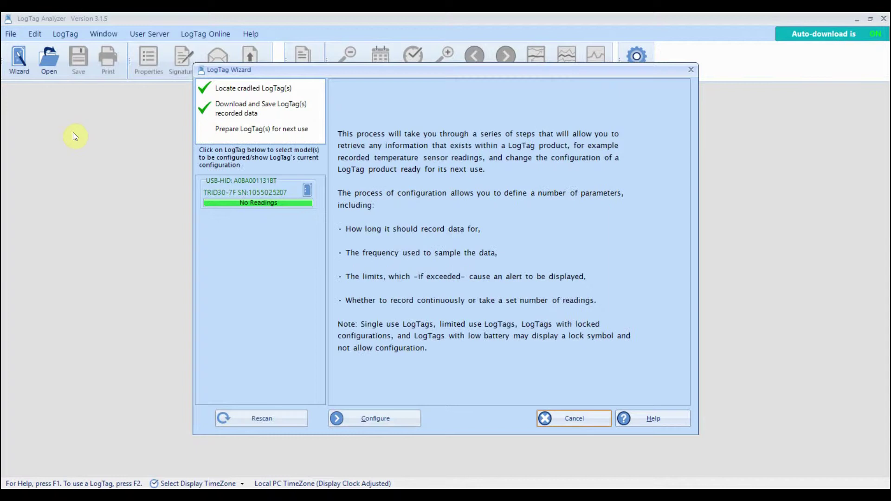
pyautogui.click(407, 418)
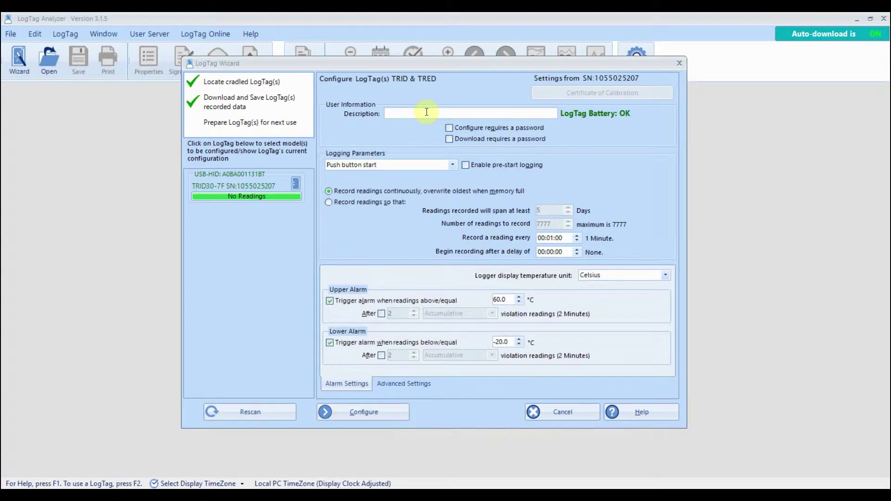
# Describe the logger as 'Clinic Refrigerator #060519' and set a required download password.
pyautogui.click(425, 111)
pyautogui.write('Clinic Refrigerator #060519')
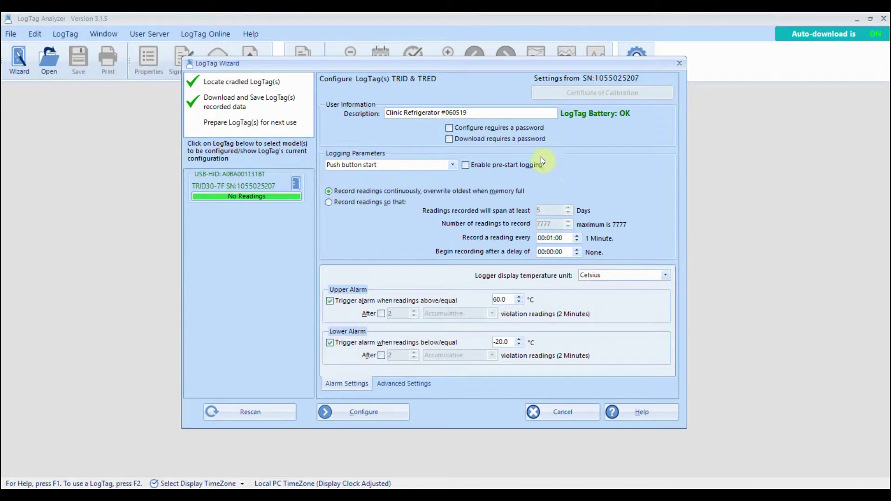
pyautogui.click(448, 139)
pyautogui.write('******')
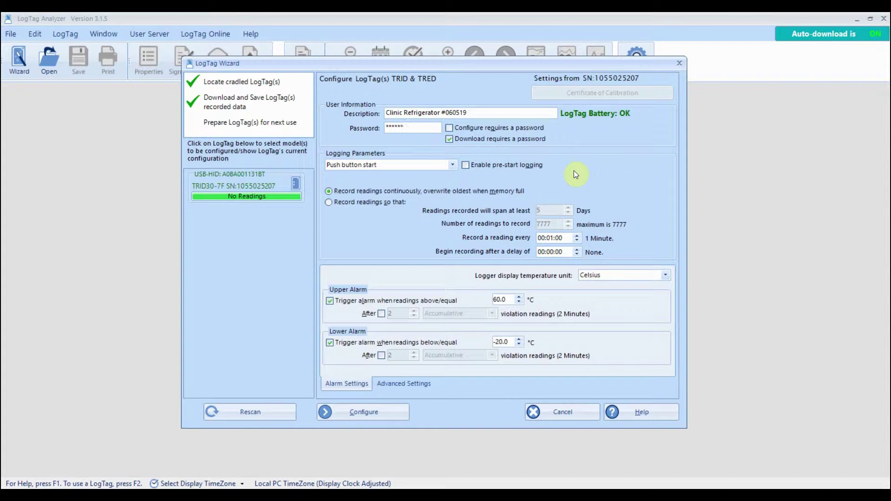
pyautogui.click(452, 165)
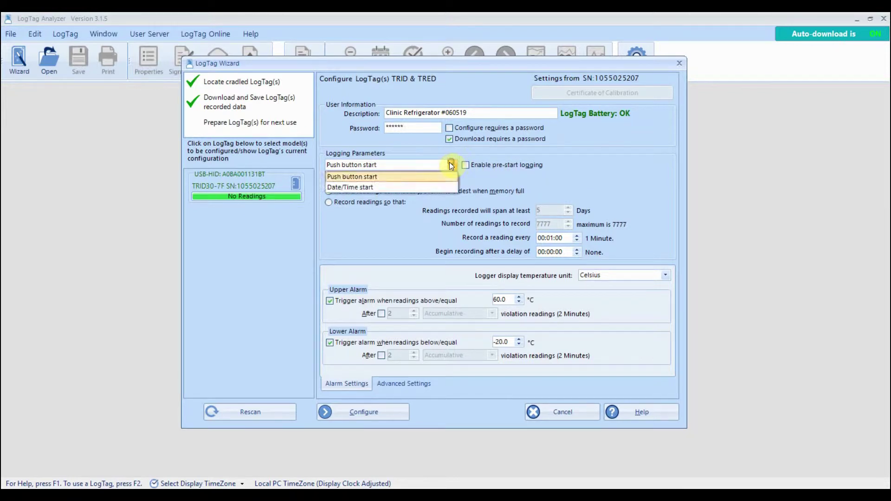
# Use push-button start and record 7777 readings every 00:15:00 after a 00:30:00 delay.
pyautogui.click(422, 177)
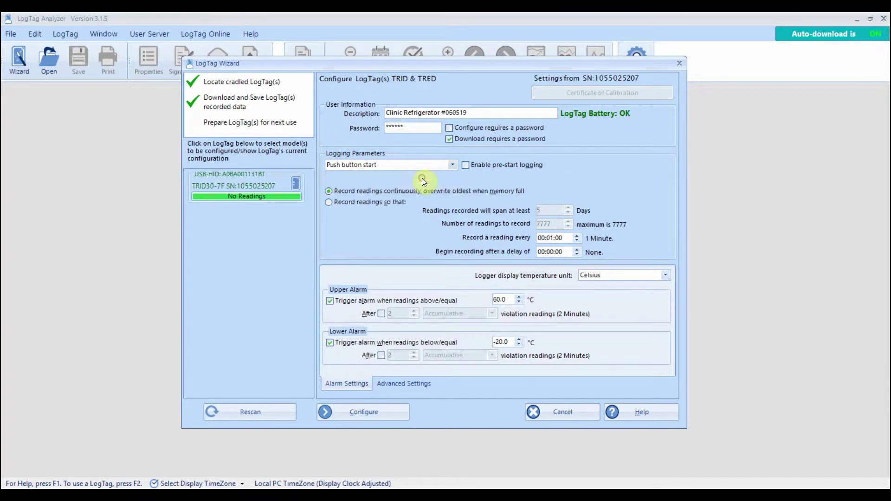
pyautogui.click(379, 204)
pyautogui.click(550, 238)
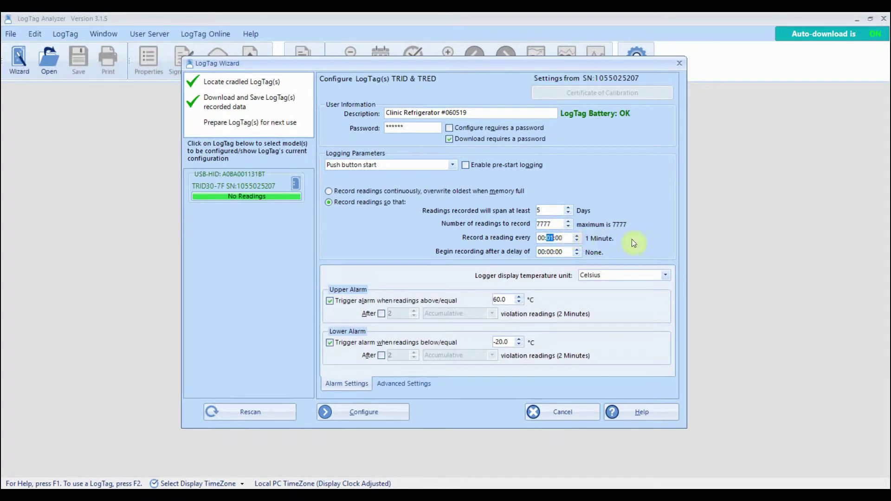
pyautogui.write('15')
pyautogui.click(557, 224)
pyautogui.click(551, 251)
pyautogui.write('30')
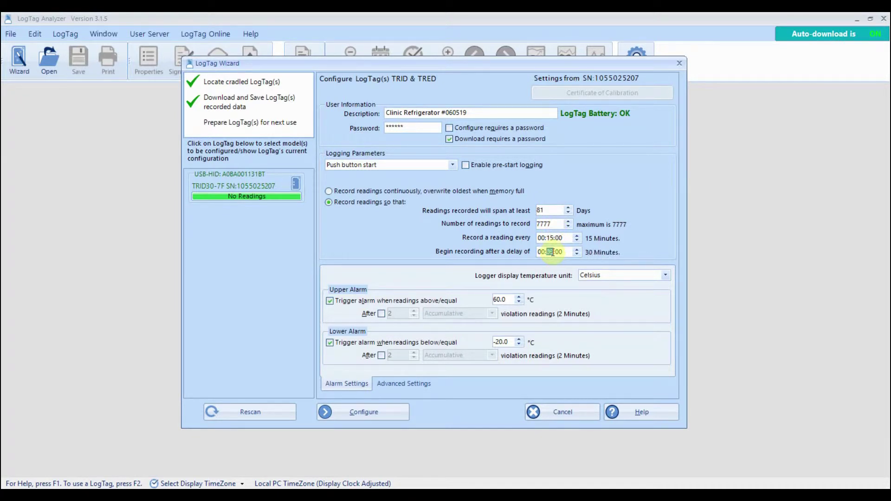
pyautogui.click(644, 255)
# Set alarm limits to 8.0 °C upper and 2 °C lower, check Advanced Settings, and upload.
pyautogui.doubleClick(502, 300)
pyautogui.doubleClick(506, 340)
pyautogui.write('2')
pyautogui.click(414, 383)
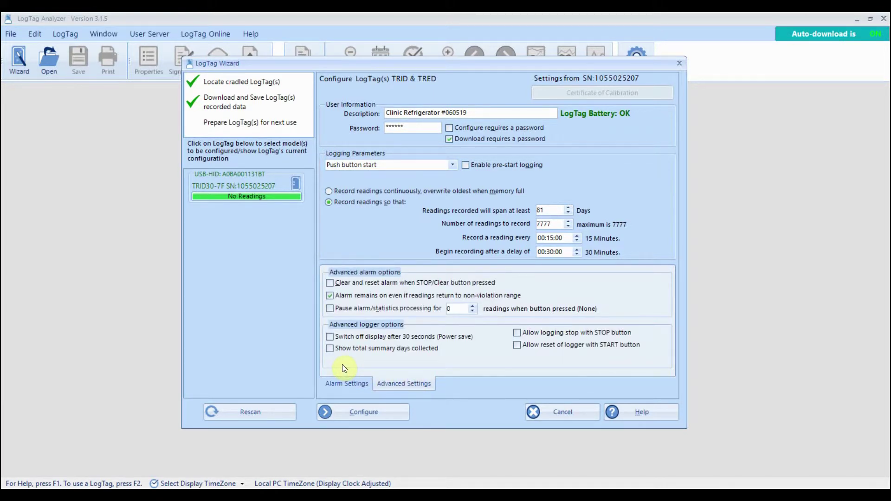
pyautogui.click(362, 413)
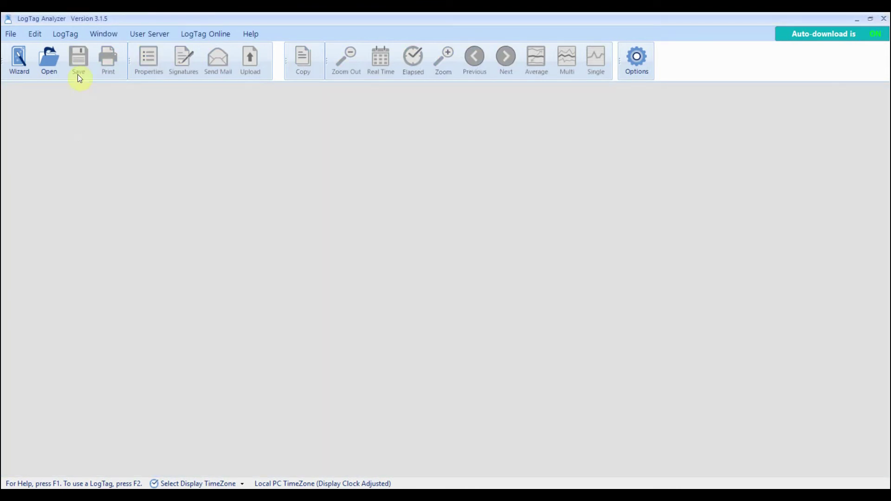
# After the upload completes, request a data download from the logger.
pyautogui.click(62, 38)
pyautogui.click(80, 68)
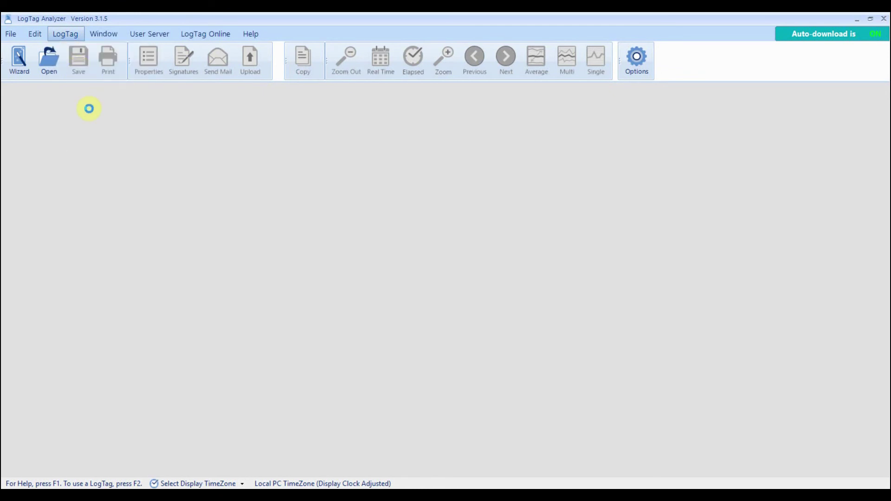